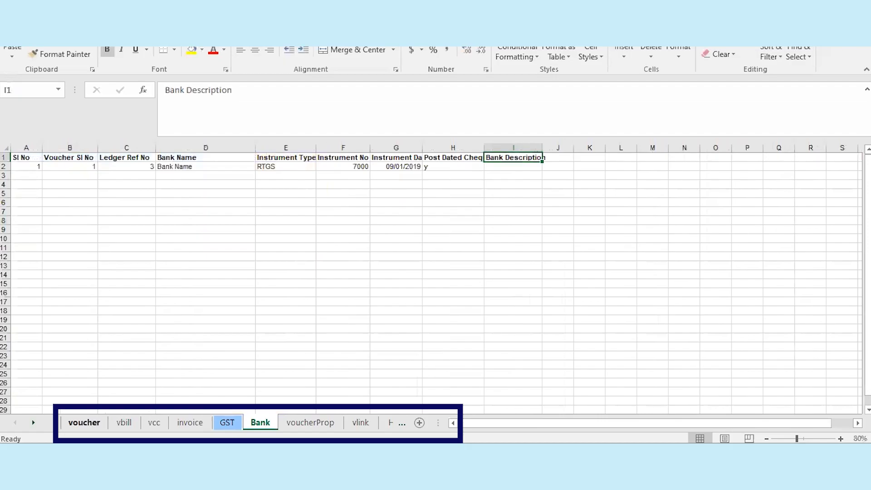
- Clear the sample entries in rows 2 to 4 of the voucher sheet
{"action": "left_click", "coordinate": [107, 181]}
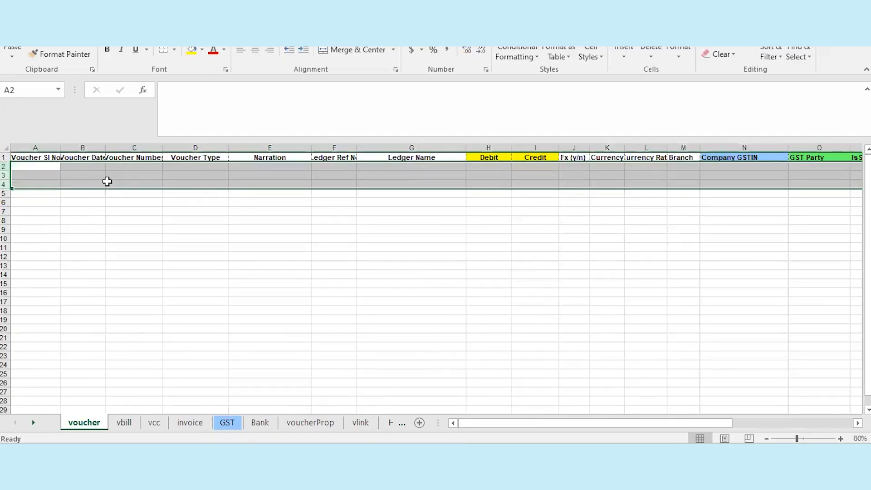
{"action": "left_click", "coordinate": [107, 181]}
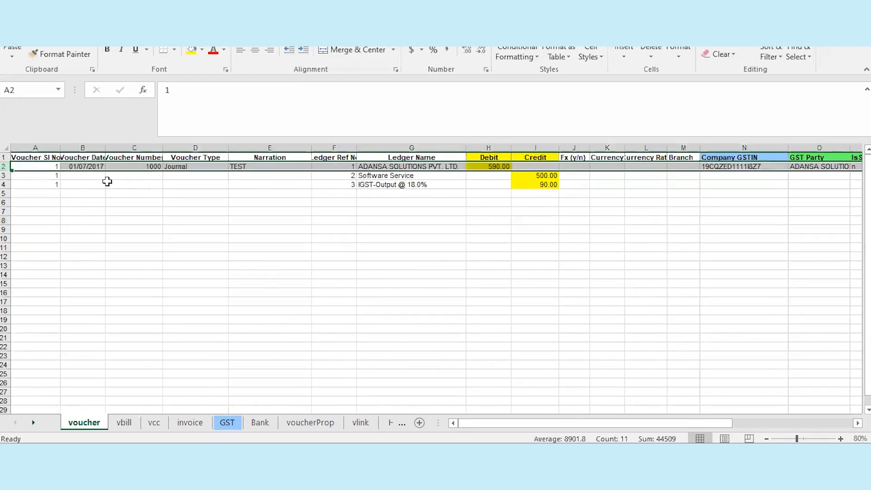
{"action": "key", "text": "shift+Down"}
{"action": "key", "text": "shift+Down"}
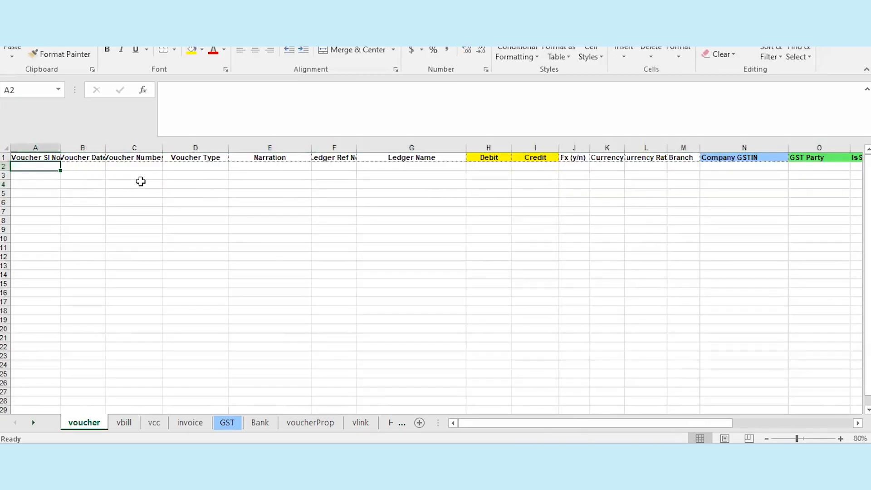
- Start the first voucher in row 2 with Voucher Sl No 1, date 8/14/2023 and voucher type "receipt"
{"action": "type", "text": "1"}
{"action": "key", "text": "Tab"}
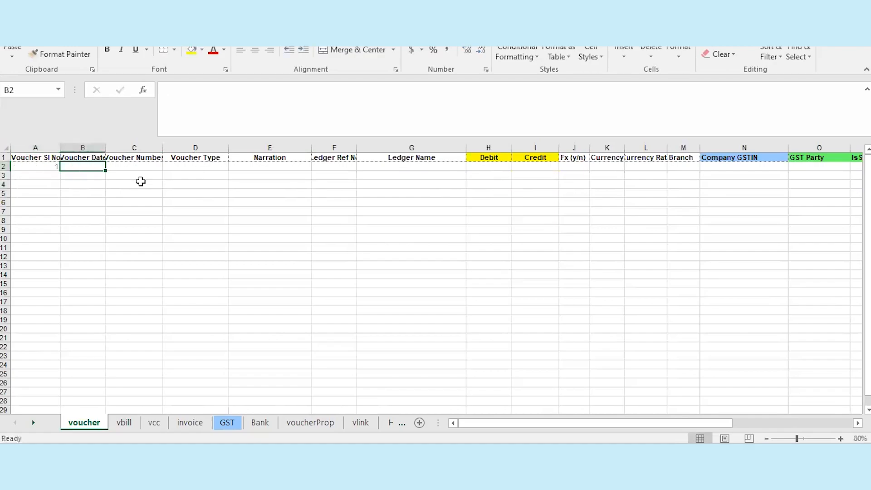
{"action": "type", "text": "8/14/2023"}
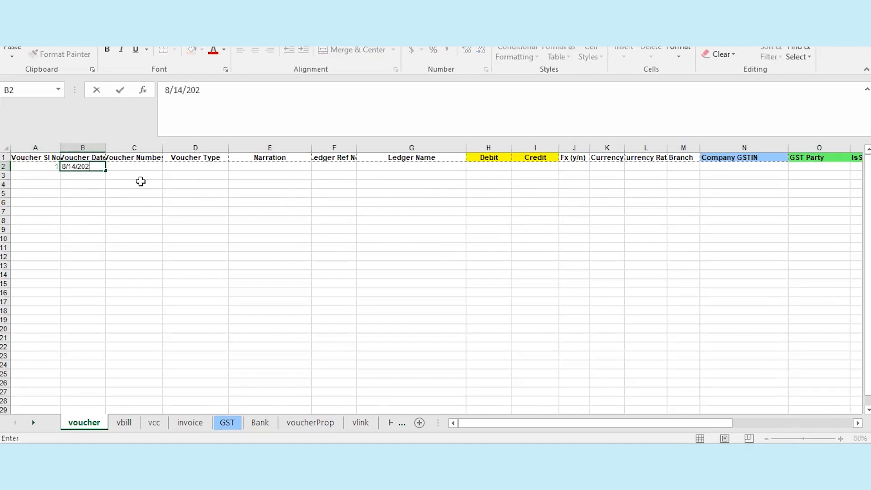
{"action": "key", "text": "Tab"}
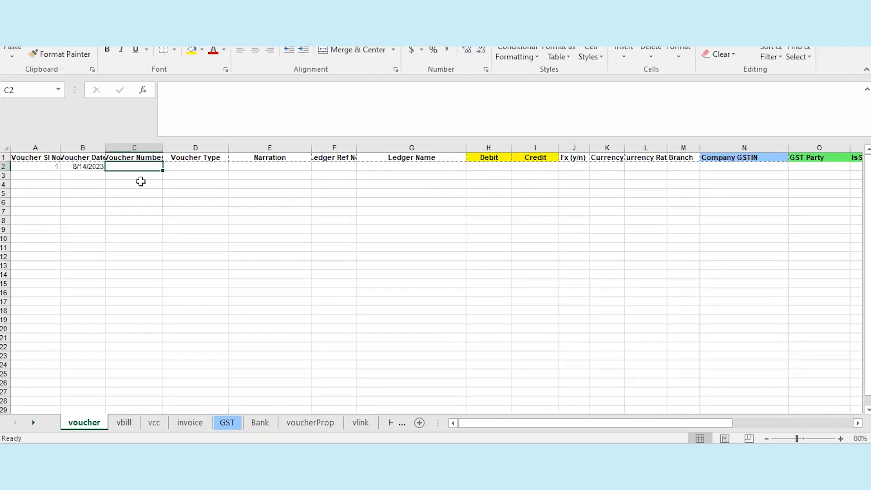
{"action": "key", "text": "Tab"}
{"action": "type", "text": "receip"}
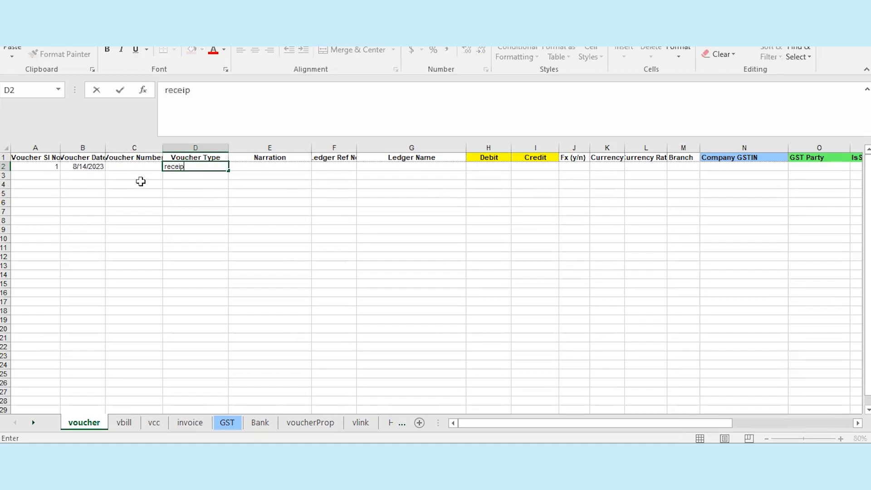
{"action": "type", "text": "t"}
{"action": "key", "text": "Tab"}
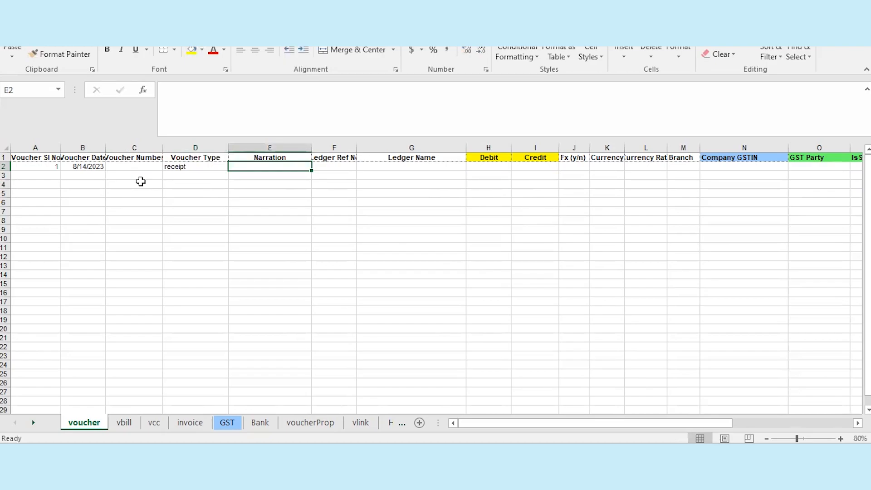
- Complete row 2's ledger line with Ledger Ref No 1, ledger name "state bank of india" and a debit of 22000
{"action": "key", "text": "Tab"}
{"action": "type", "text": "1"}
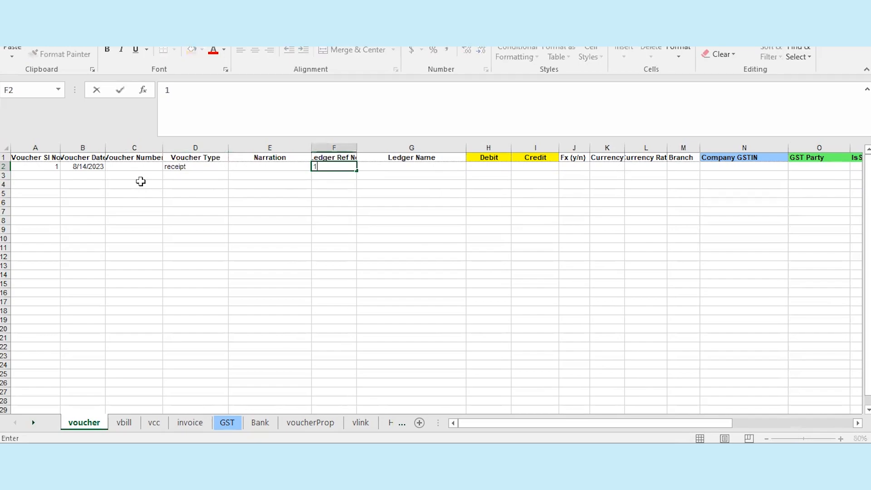
{"action": "key", "text": "Tab"}
{"action": "type", "text": "state b"}
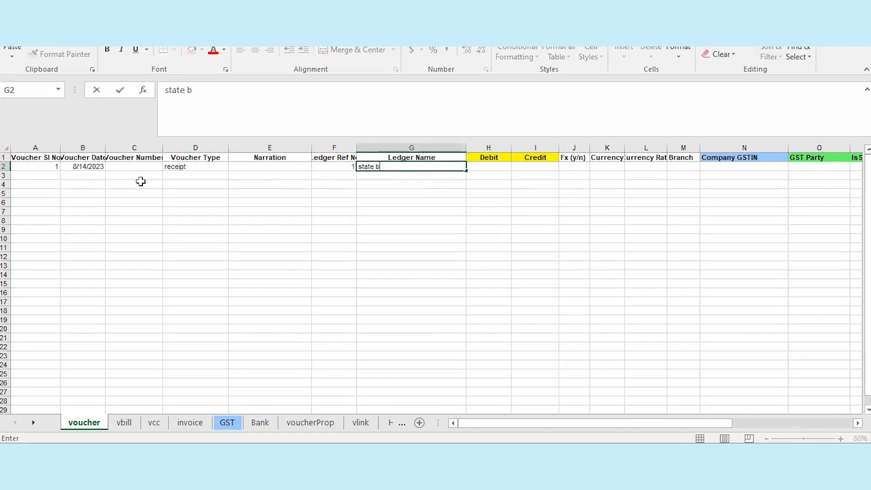
{"action": "type", "text": "ank of india"}
{"action": "key", "text": "Tab"}
{"action": "type", "text": "22000"}
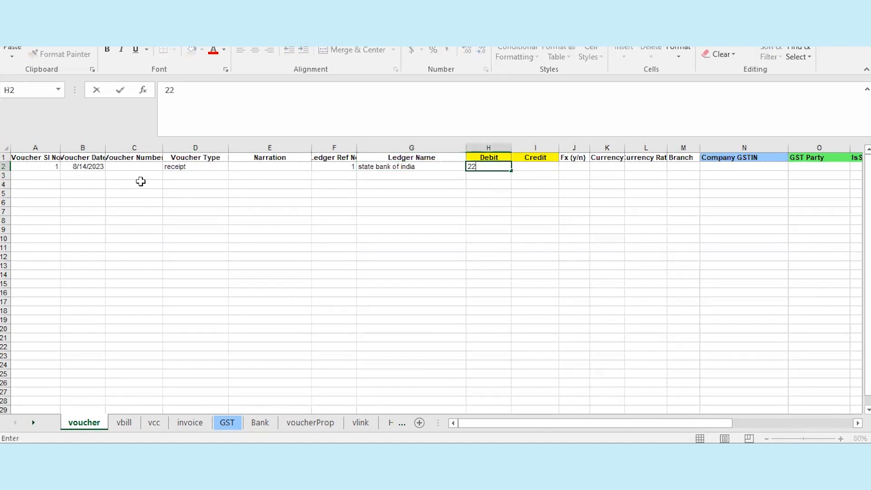
{"action": "key", "text": "Tab"}
- Add the second ledger line in row 3 with Ledger Ref No 2, ledger name "ambika medical" and a credit of 22000
{"action": "key", "text": "Left"}
{"action": "key", "text": "Left"}
{"action": "key", "text": "Left"}
{"action": "key", "text": "Down"}
{"action": "type", "text": "2"}
{"action": "key", "text": "Tab"}
{"action": "type", "text": "ambika medical"}
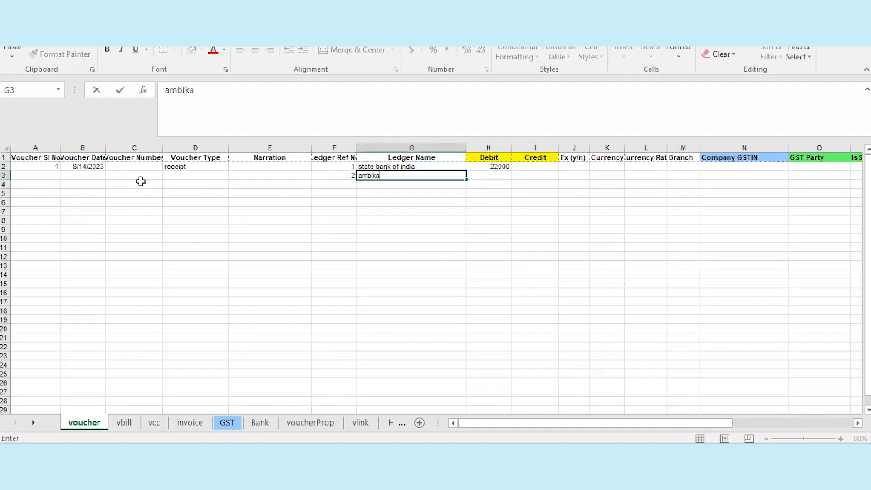
{"action": "key", "text": "ctrl+Return"}
{"action": "key", "text": "Tab"}
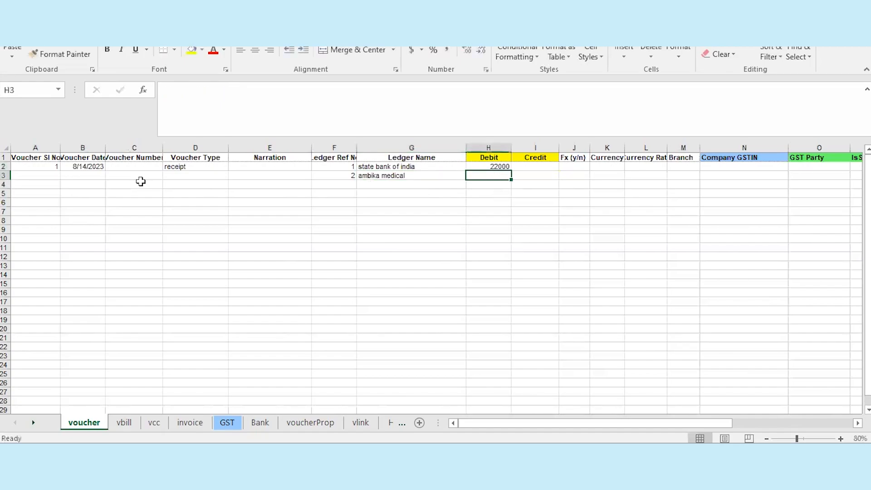
{"action": "key", "text": "Tab"}
{"action": "type", "text": "22000"}
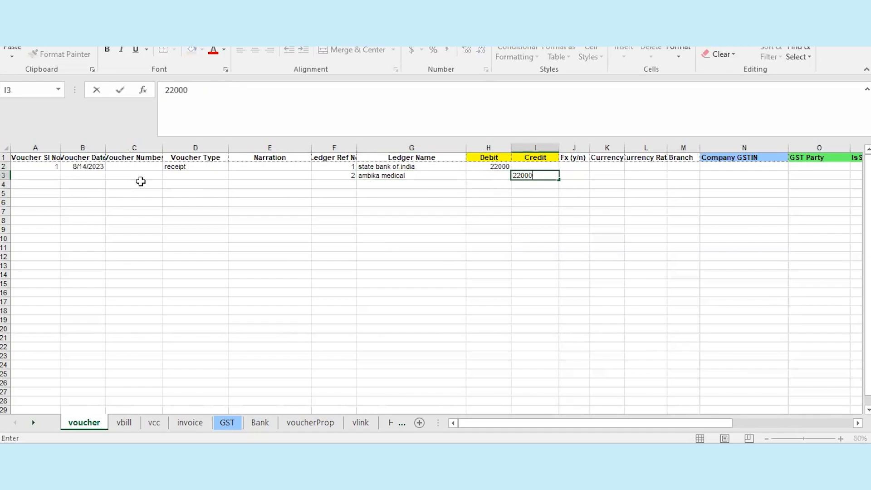
- Enter the company's GSTIN for the first voucher in row 2
{"action": "key", "text": "Tab"}
{"action": "key", "text": "Tab"}
{"action": "key", "text": "Tab"}
{"action": "key", "text": "Tab"}
{"action": "key", "text": "Tab"}
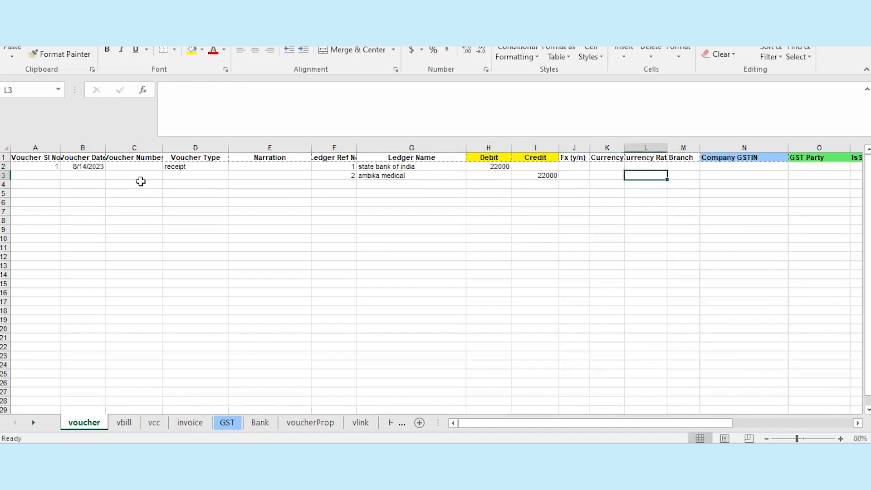
{"action": "key", "text": "Up"}
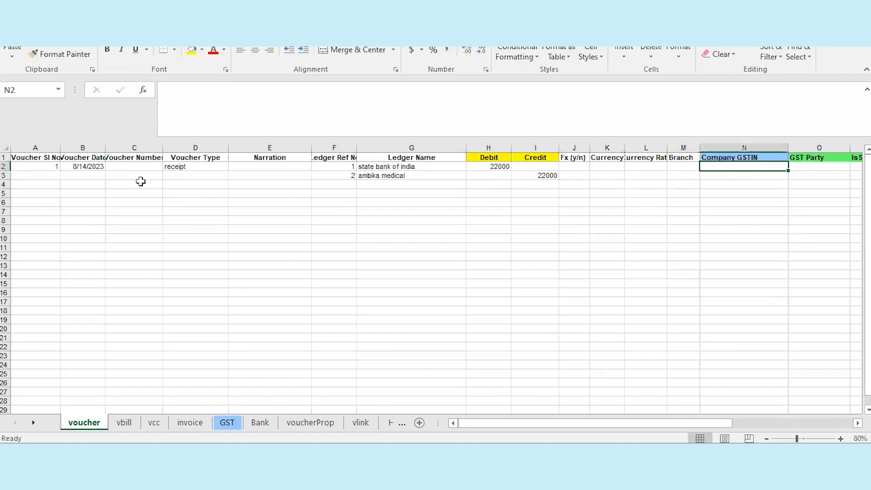
{"action": "type", "text": "19ABCDE1234F1ZH"}
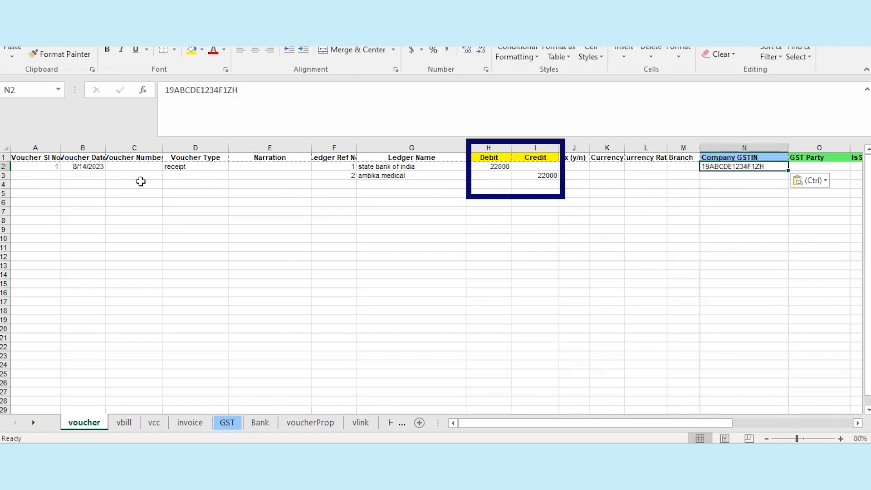
- Set Voucher Sl No to 1 for the ambika medical line in row 3
{"action": "key", "text": "Left"}
{"action": "key", "text": "Left"}
{"action": "key", "text": "Left"}
{"action": "key", "text": "Left"}
{"action": "key", "text": "Left"}
{"action": "key", "text": "Left"}
{"action": "key", "text": "Left"}
{"action": "key", "text": "Left"}
{"action": "key", "text": "Left"}
{"action": "key", "text": "Left"}
{"action": "key", "text": "Left"}
{"action": "key", "text": "Left"}
{"action": "key", "text": "Left"}
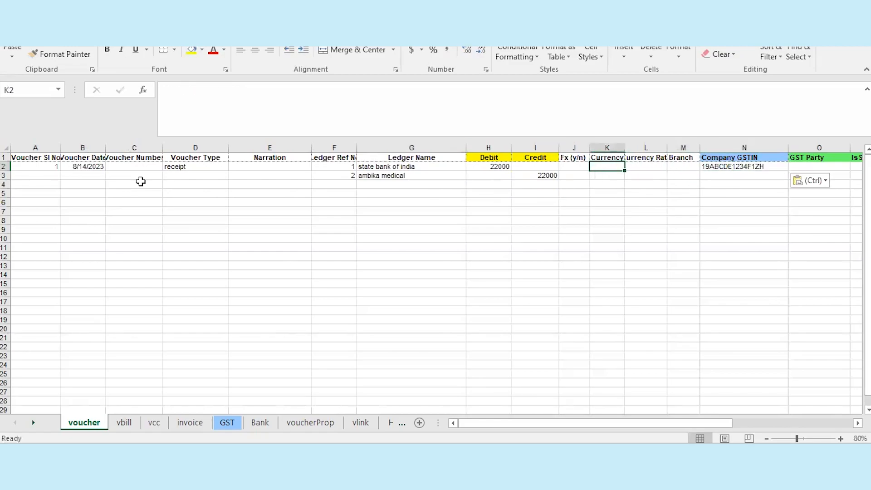
{"action": "key", "text": "Down"}
{"action": "type", "text": "1"}
{"action": "key", "text": "Return"}
- Start the second voucher in row 4 with Voucher Sl No 2, date 8/14/2023 and voucher type "receipt"
{"action": "type", "text": "2"}
{"action": "key", "text": "Tab"}
{"action": "type", "text": "8/14/2023"}
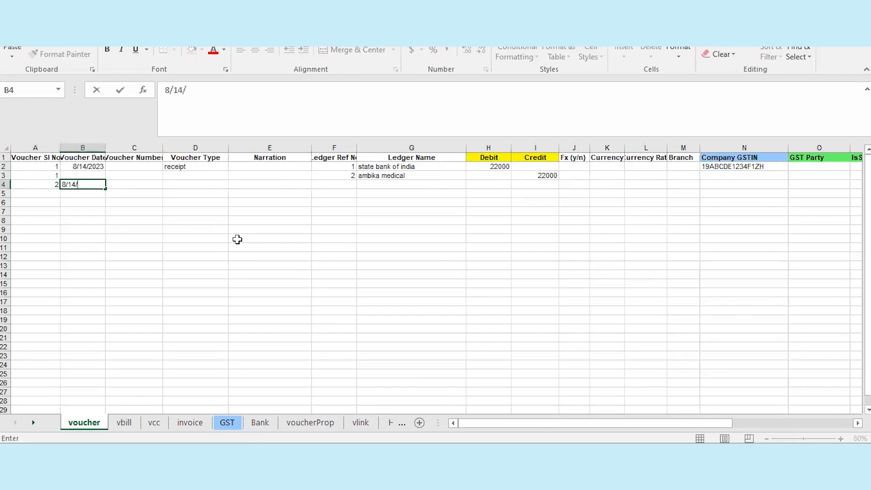
{"action": "key", "text": "Tab"}
{"action": "key", "text": "Tab"}
{"action": "type", "text": "receipt"}
{"action": "key", "text": "Tab"}
- Complete row 4's ledger line with Ledger Ref No 1, ledger name "indian bank" and a debit of 35500
{"action": "key", "text": "Tab"}
{"action": "type", "text": "1"}
{"action": "key", "text": "Tab"}
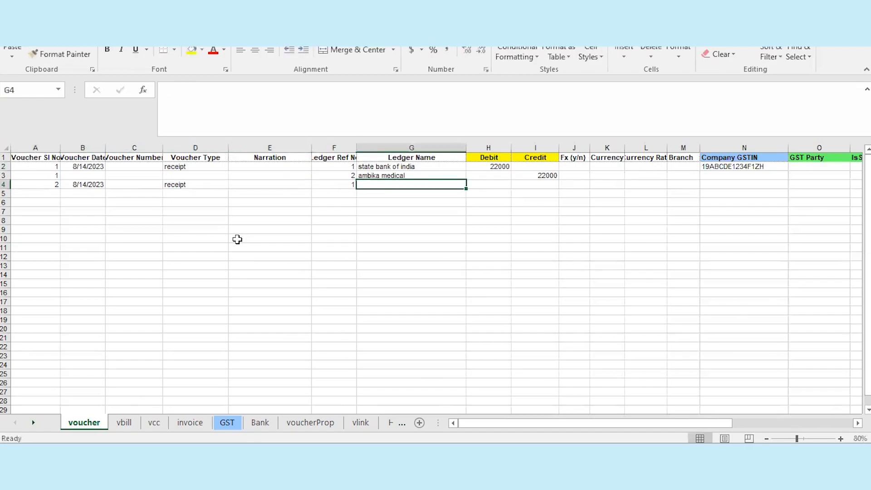
{"action": "type", "text": "indian bank"}
{"action": "key", "text": "Tab"}
{"action": "type", "text": "35500"}
{"action": "key", "text": "Tab"}
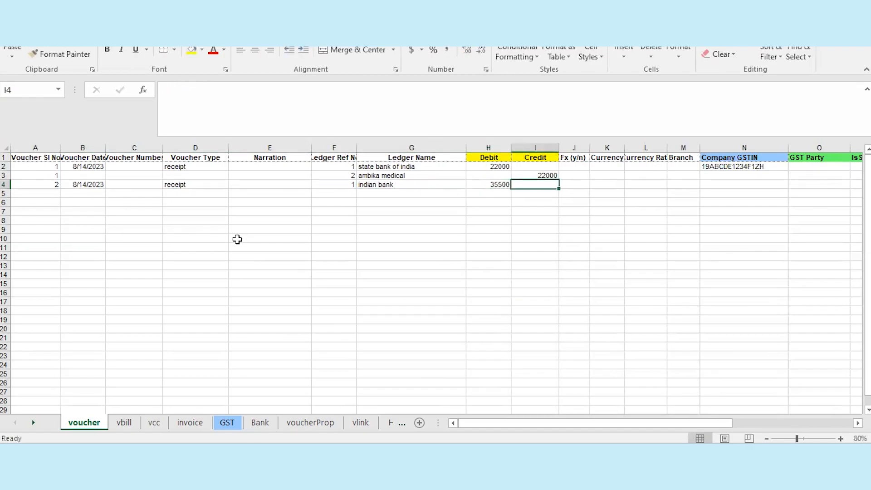
- Add the second voucher's credit line in row 5 with Ledger Ref No 2, ledger name "cakehut" and a credit of 35500
{"action": "key", "text": "Down"}
{"action": "key", "text": "Left"}
{"action": "key", "text": "Left"}
{"action": "key", "text": "Left"}
{"action": "type", "text": "2"}
{"action": "key", "text": "Tab"}
{"action": "type", "text": "cakehut"}
{"action": "key", "text": "Tab"}
{"action": "key", "text": "Tab"}
{"action": "type", "text": "35500"}
{"action": "key", "text": "Tab"}
{"action": "key", "text": "Tab"}
{"action": "key", "text": "Tab"}
{"action": "key", "text": "Tab"}
{"action": "key", "text": "Tab"}
- On the vbill sheet, start row 2 with Sl No 1, Voucher Sl No 1 and Ledger Ref No 2
{"action": "key", "text": "ctrl+Page_Down"}
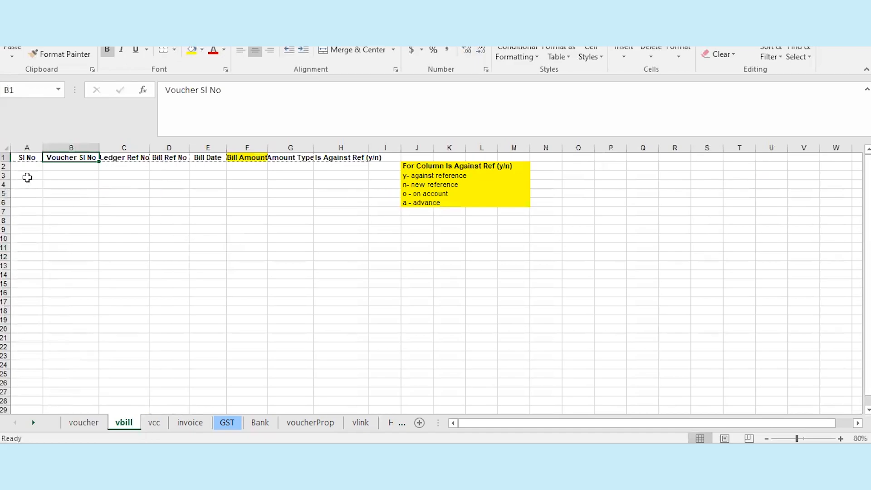
{"action": "left_click", "coordinate": [28, 173]}
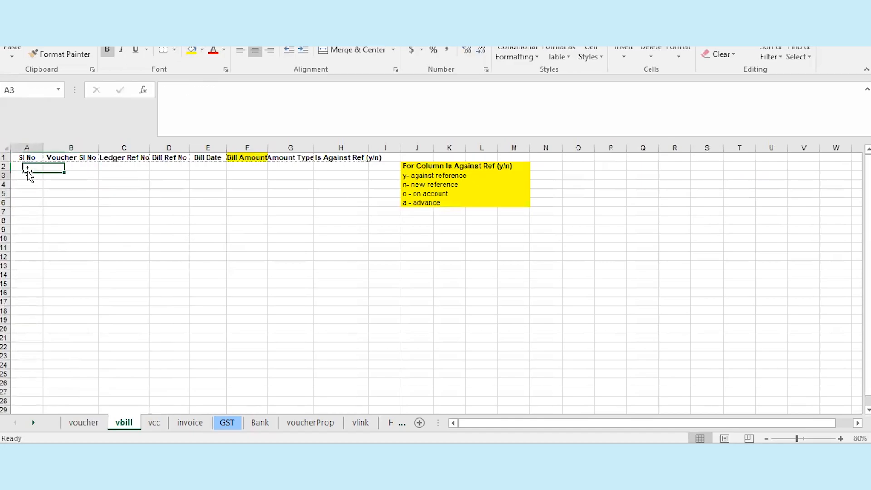
{"action": "key", "text": "Up"}
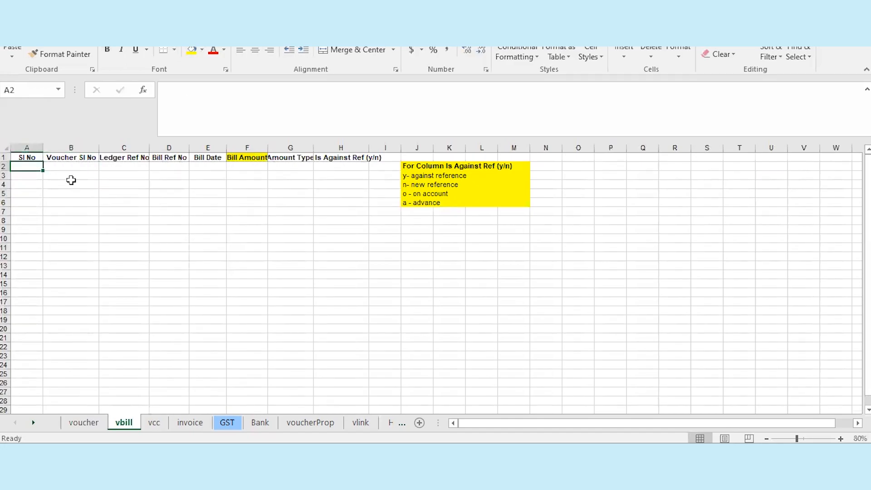
{"action": "type", "text": "1"}
{"action": "key", "text": "Tab"}
{"action": "type", "text": "1"}
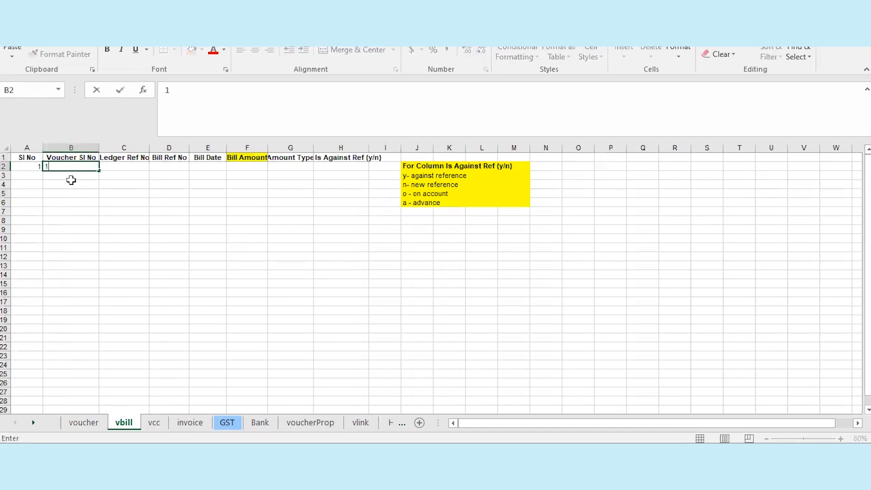
{"action": "key", "text": "Tab"}
{"action": "type", "text": "2"}
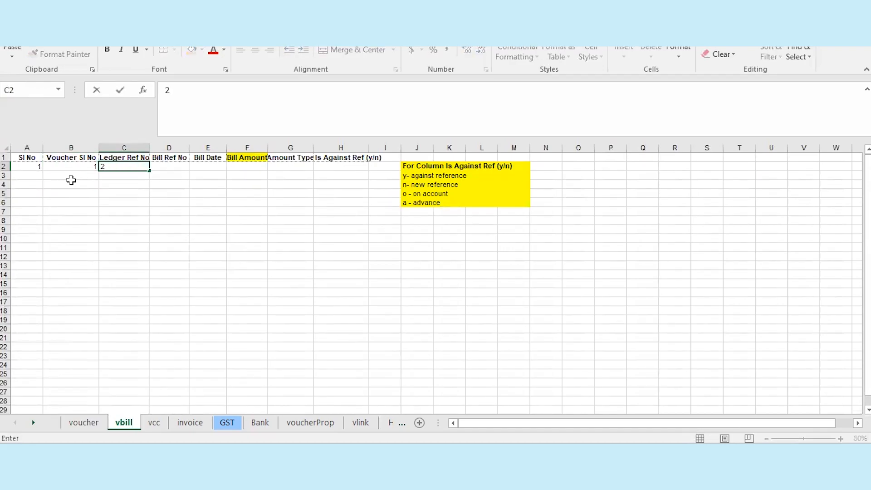
{"action": "key", "text": "Tab"}
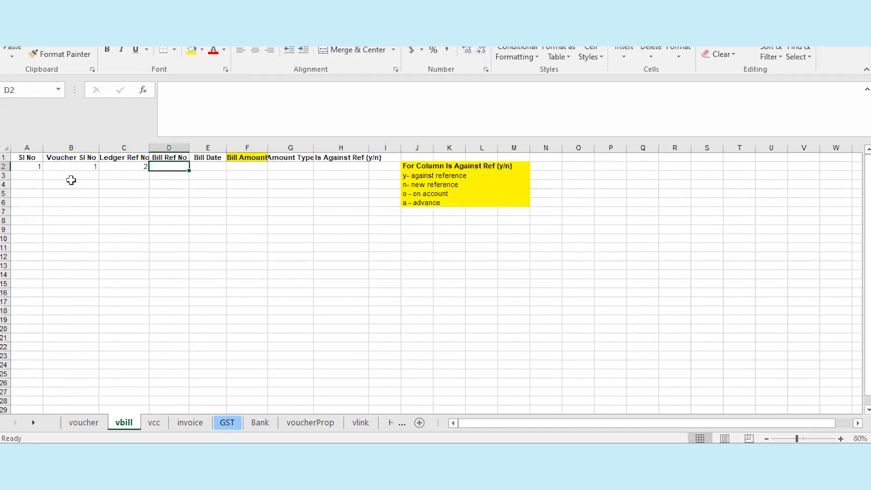
- Fill the first bill's reference number 565254, bill date 8/14/2023 and bill amount 22000 in row 2
{"action": "type", "text": "565254"}
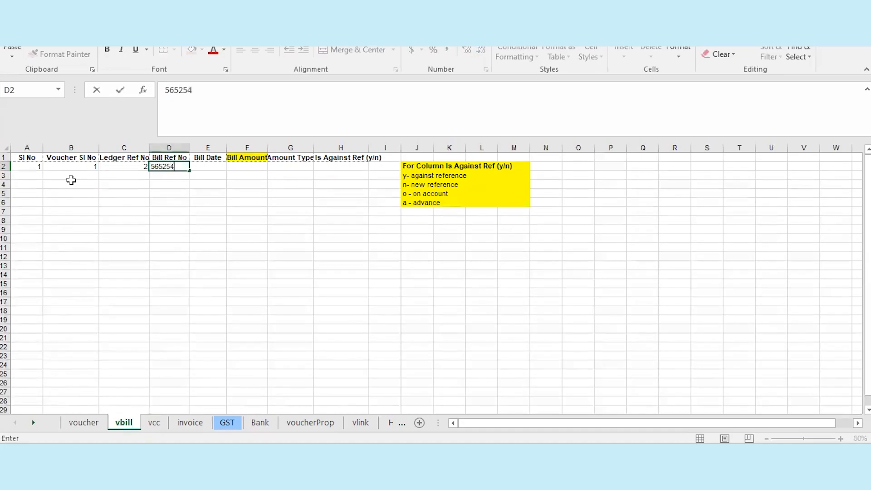
{"action": "key", "text": "Tab"}
{"action": "type", "text": "8/14/2023"}
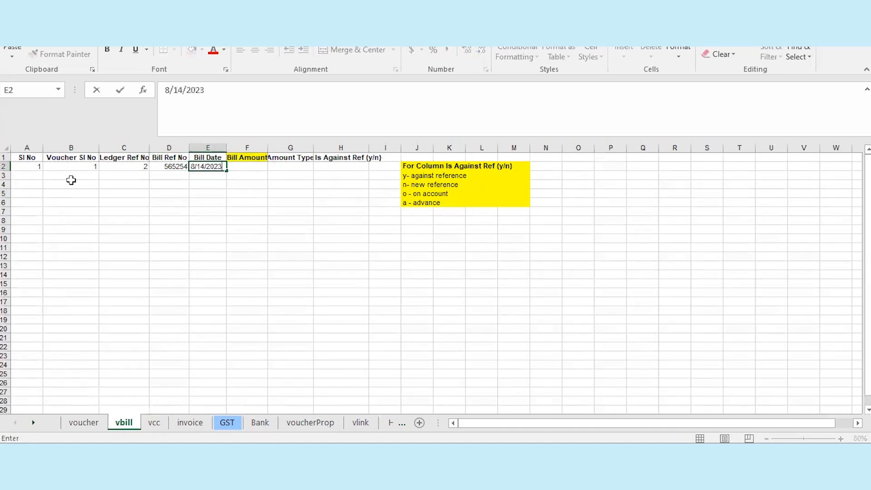
{"action": "key", "text": "Tab"}
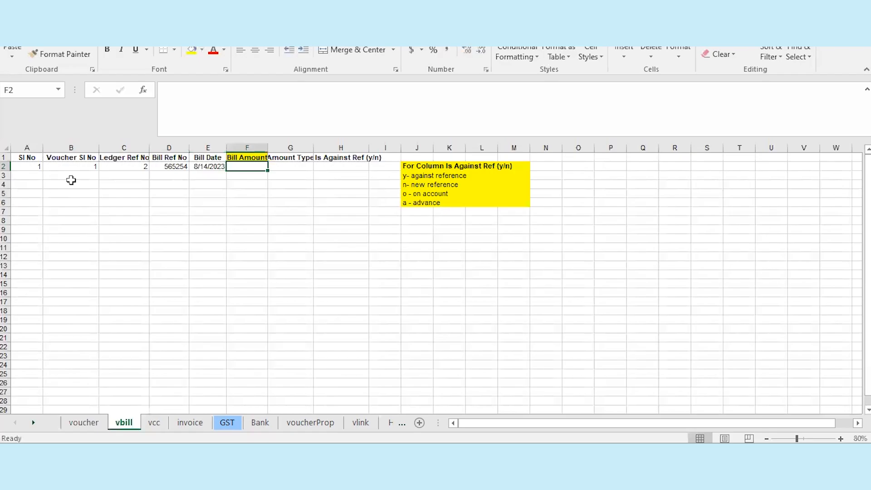
{"action": "type", "text": "22000"}
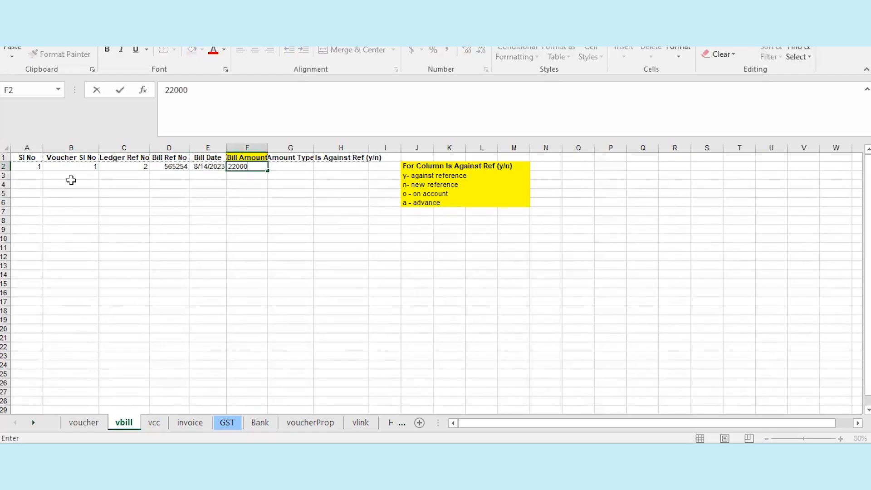
{"action": "key", "text": "Tab"}
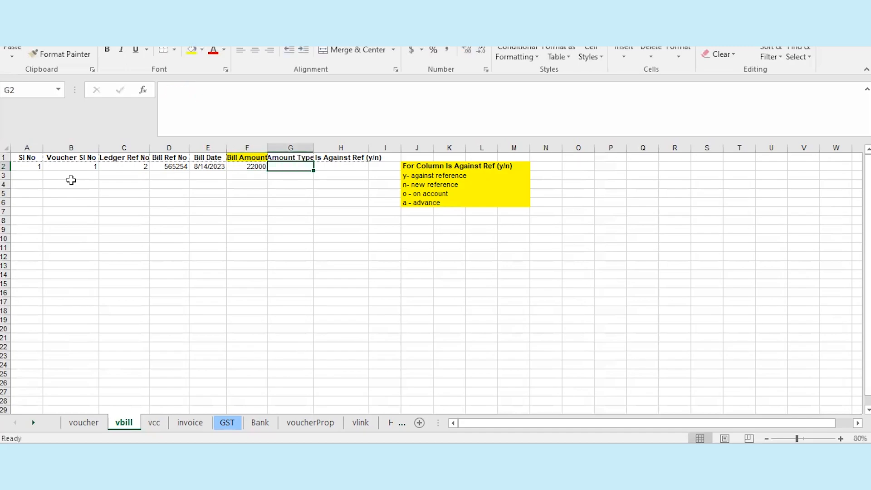
- Set the first bill's amount type to Cr and its Is Against Ref value to n
{"action": "type", "text": "Cr"}
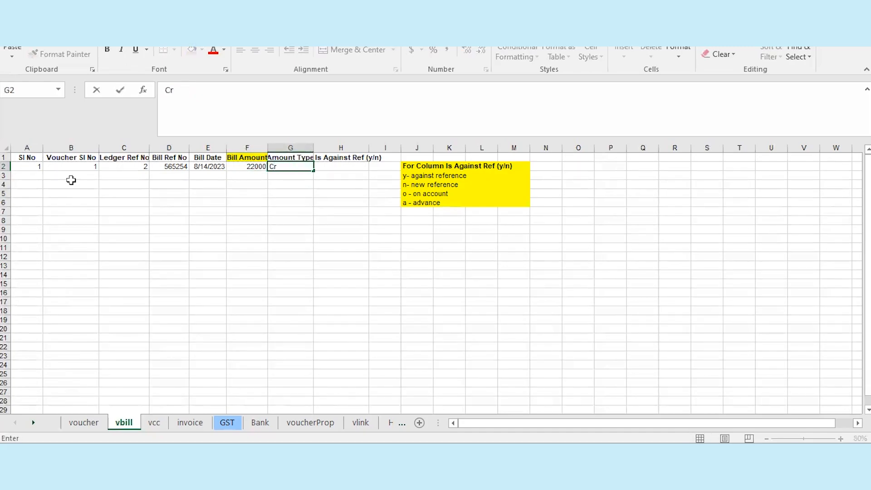
{"action": "key", "text": "Tab"}
{"action": "type", "text": "n"}
{"action": "key", "text": "Return"}
- Start the second bill in row 3 with Sl No 2, Voucher Sl No 2, Ledger Ref No 2, bill reference 45474146 and date 8/14/2023
{"action": "type", "text": "2"}
{"action": "key", "text": "Tab"}
{"action": "type", "text": "2"}
{"action": "key", "text": "Tab"}
{"action": "type", "text": "2\t45"}
{"action": "type", "text": "474146"}
{"action": "key", "text": "Tab"}
{"action": "type", "text": "8/14/2023"}
{"action": "key", "text": "Tab"}
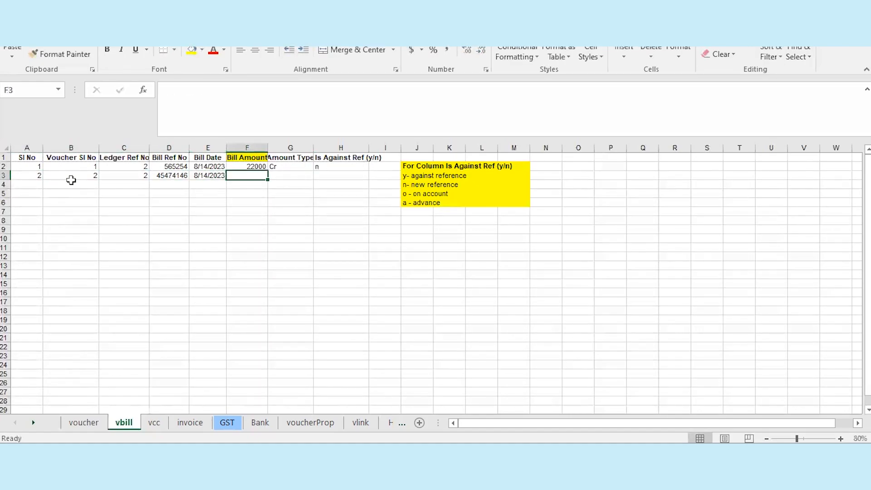
- Complete the second bill with bill amount 35500, amount type Cr and Is Against Ref value n
{"action": "type", "text": "35500"}
{"action": "key", "text": "Tab"}
{"action": "type", "text": "Cr"}
{"action": "key", "text": "Tab"}
{"action": "type", "text": "n"}
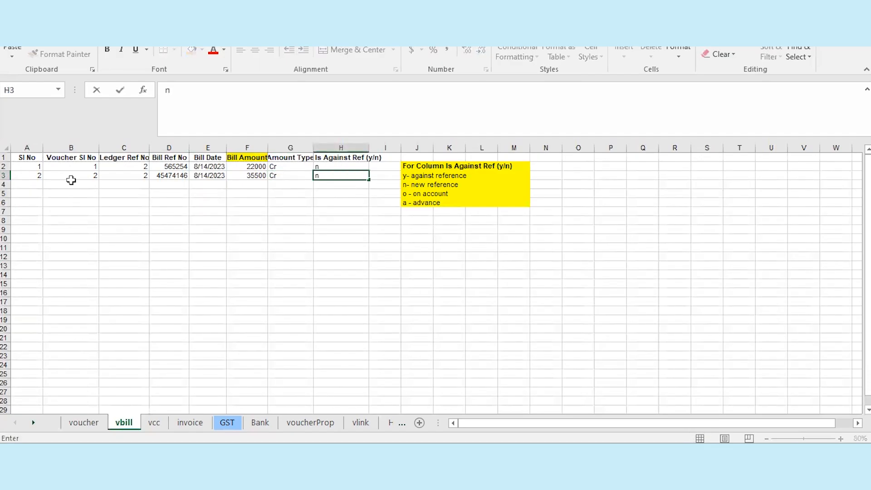
- Clear the sample entry in row 2 of the Bank sheet
{"action": "key", "text": "Tab"}
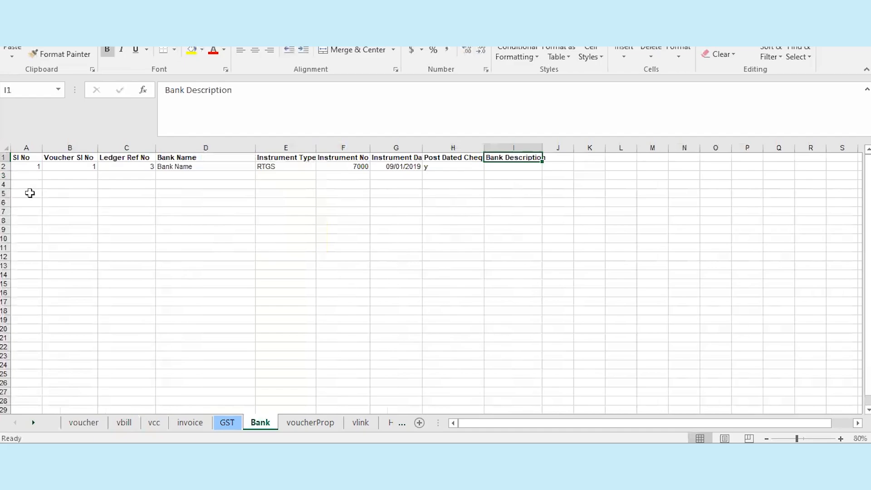
{"action": "left_click", "coordinate": [3, 167]}
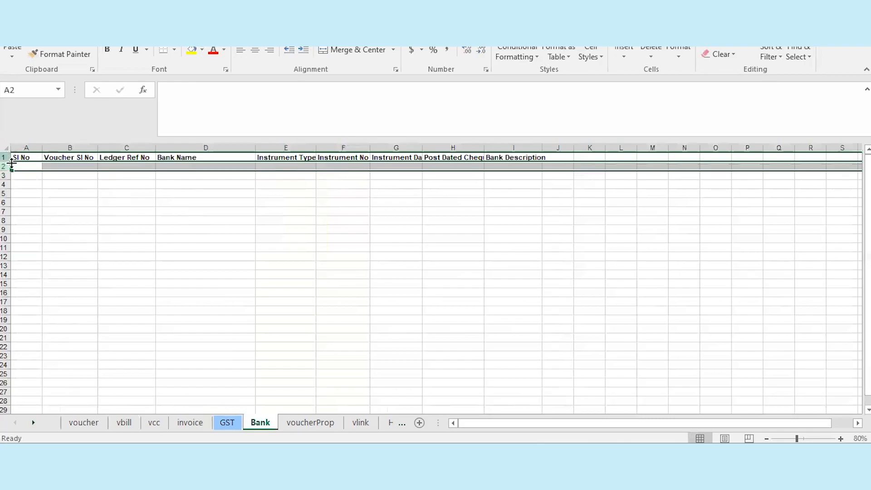
{"action": "key", "text": "Delete"}
{"action": "left_click", "coordinate": [91, 226]}
- Start the first bank entry in row 2 with Sl No 1, Voucher Sl No 1 and Ledger Ref No 1
{"action": "left_click", "coordinate": [36, 166]}
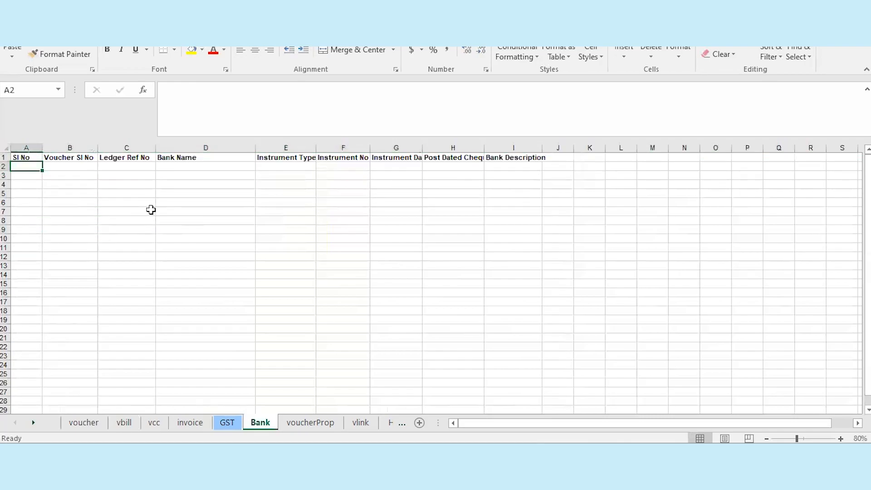
{"action": "type", "text": "1"}
{"action": "key", "text": "Tab"}
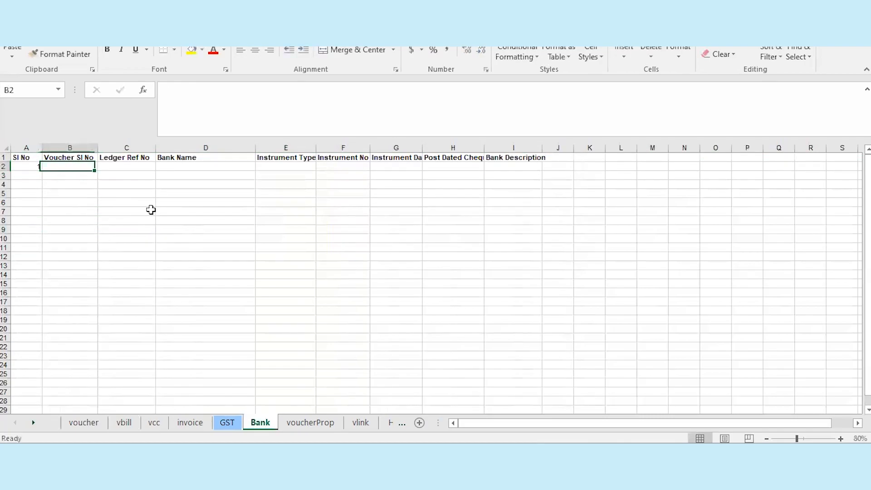
{"action": "type", "text": "1"}
{"action": "key", "text": "Tab"}
{"action": "type", "text": "1"}
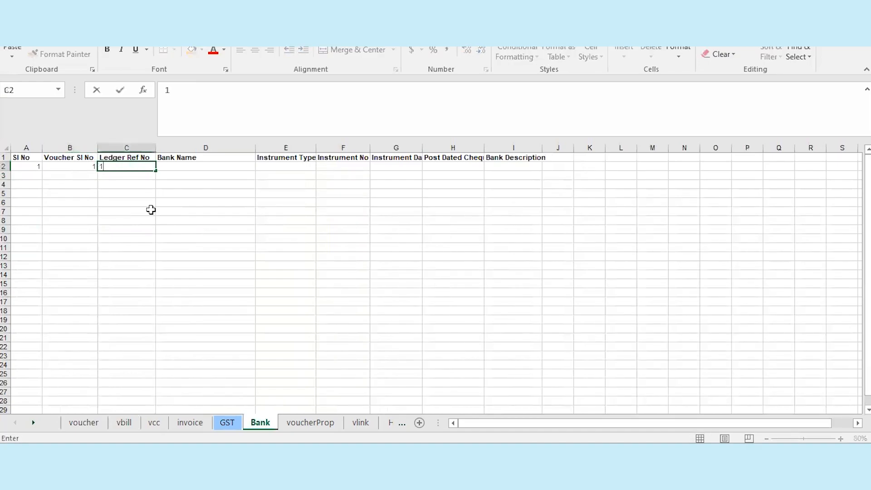
- Enter state bank of india as the first entry's bank name and CHEQUE as its instrument type
{"action": "key", "text": "Tab"}
{"action": "type", "text": "stat"}
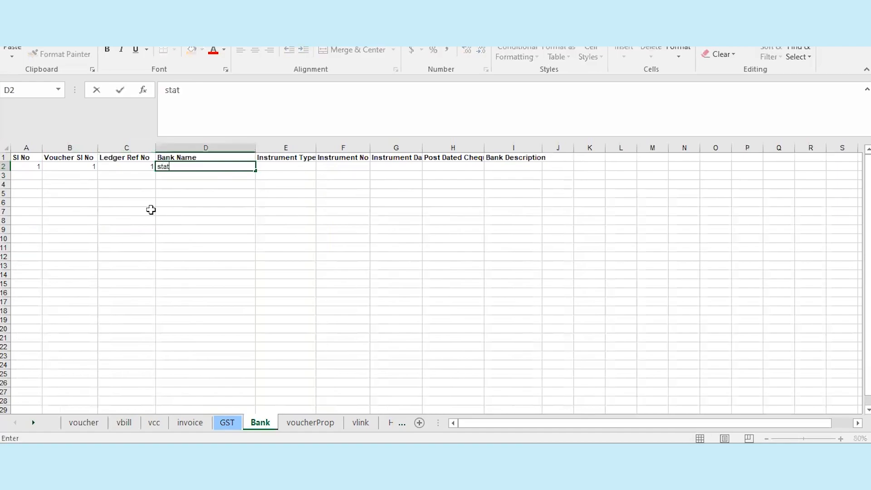
{"action": "type", "text": "e bank of india"}
{"action": "key", "text": "Tab"}
{"action": "type", "text": "CHEQUE"}
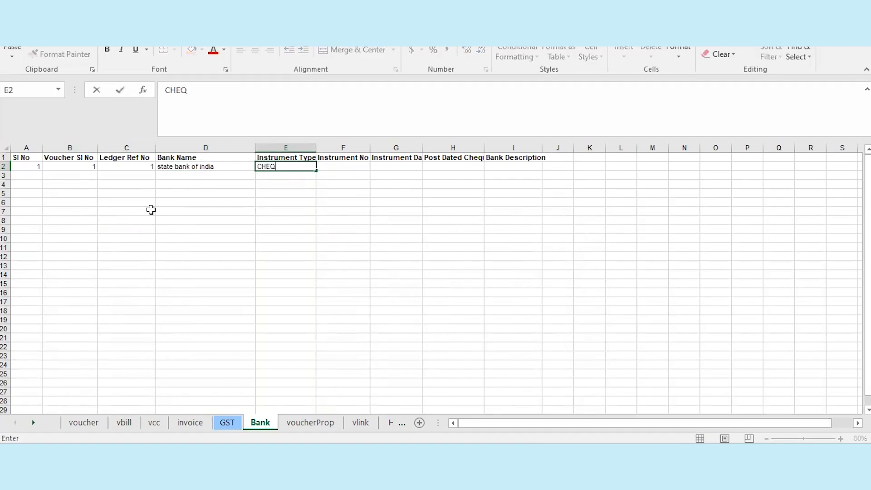
- Complete the first bank entry with instrument number 125262 and instrument date 8/14/2023
{"action": "key", "text": "Tab"}
{"action": "type", "text": "125262"}
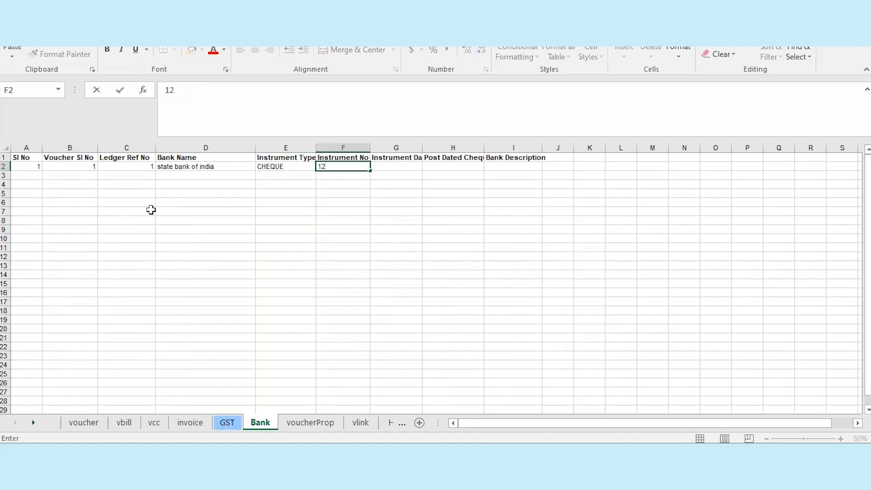
{"action": "key", "text": "Tab"}
{"action": "type", "text": "8/14/2023"}
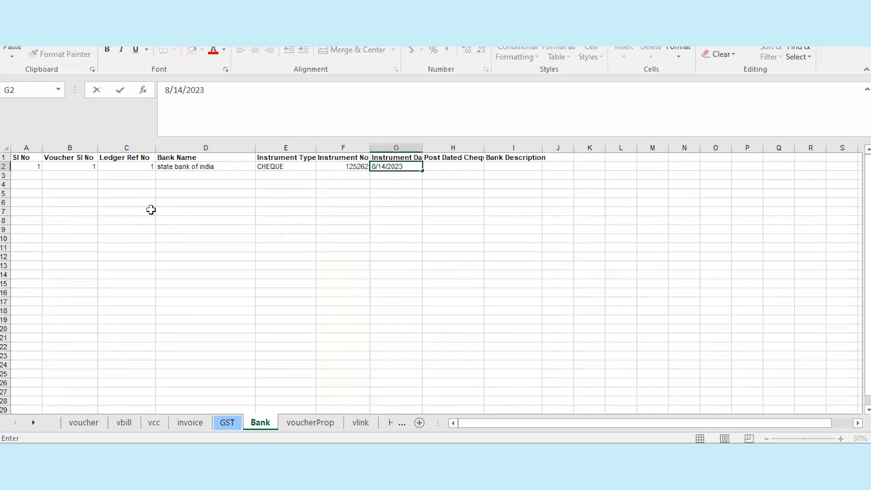
{"action": "key", "text": "Return"}
- Start the second bank entry in row 3 with Sl No 2, Voucher Sl No 2 and Ledger Ref No 1
{"action": "type", "text": "2"}
{"action": "key", "text": "Tab"}
{"action": "type", "text": "2"}
{"action": "key", "text": "Tab"}
{"action": "type", "text": "1"}
{"action": "key", "text": "Tab"}
- Complete the second bank entry with bank name indian bank, instrument type CHEQUE, instrument number 362616 and date 8/14/2023
{"action": "type", "text": "indian bank"}
{"action": "key", "text": "Tab"}
{"action": "type", "text": "CHEQUE"}
{"action": "key", "text": "Tab"}
{"action": "type", "text": "362616"}
{"action": "key", "text": "Tab"}
{"action": "type", "text": "8/14/2023"}
{"action": "key", "text": "Tab"}
{"action": "left_click", "coordinate": [198, 218]}
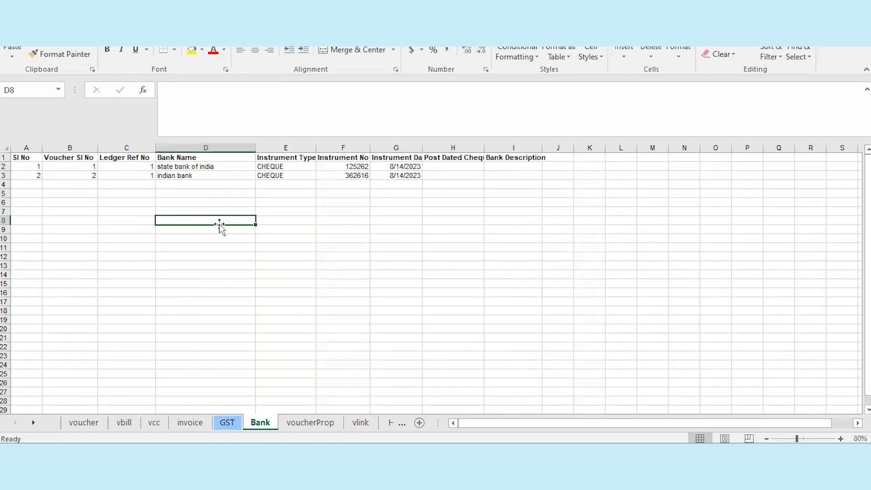
- Switch to the RealBooks Import Data page and upload AccountsVoucherTemplate_GST.xlsx as an Accounts Voucher file by Name
{"action": "key", "text": "alt+Tab"}
{"action": "left_click", "coordinate": [324, 263]}
{"action": "double_click", "coordinate": [169, 89]}
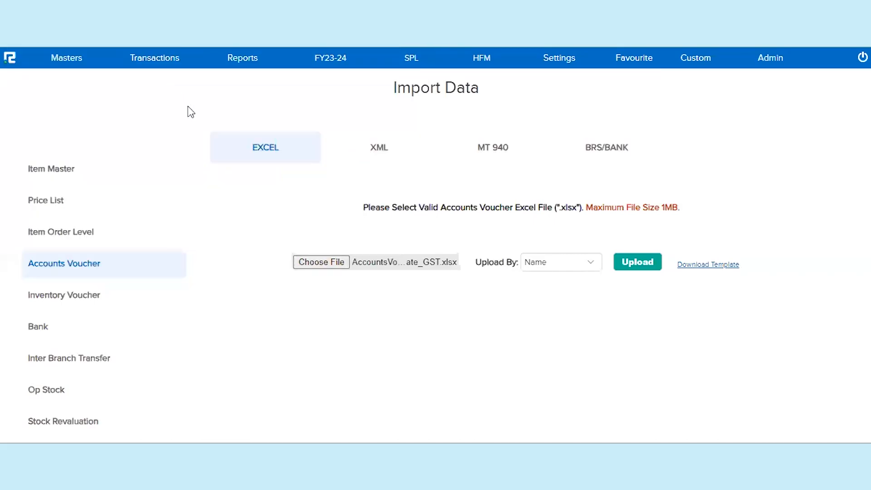
{"action": "left_click", "coordinate": [640, 262]}
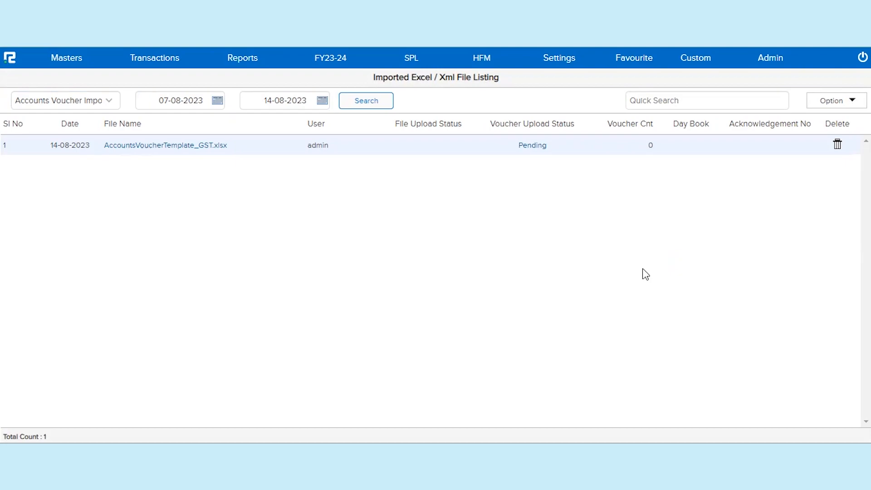
- Refresh the imported file listing and examine both receipt vouchers in the uploaded file's day book
{"action": "left_click", "coordinate": [381, 102]}
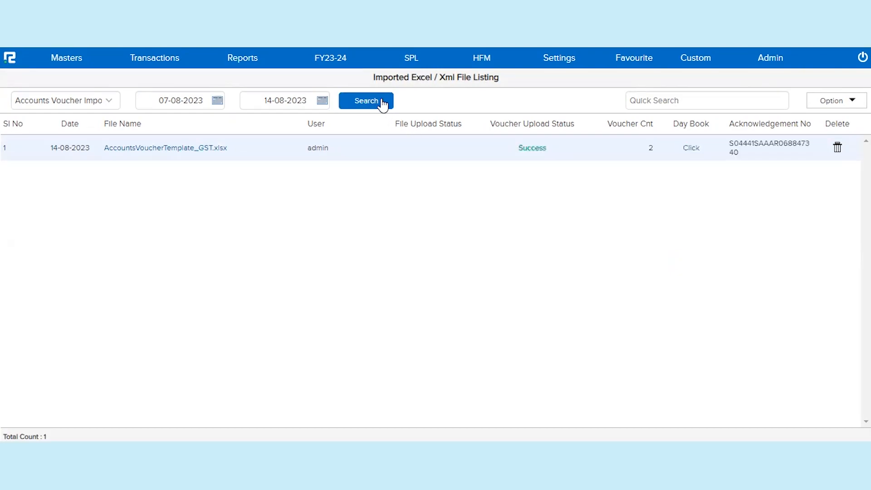
{"action": "left_click", "coordinate": [693, 149]}
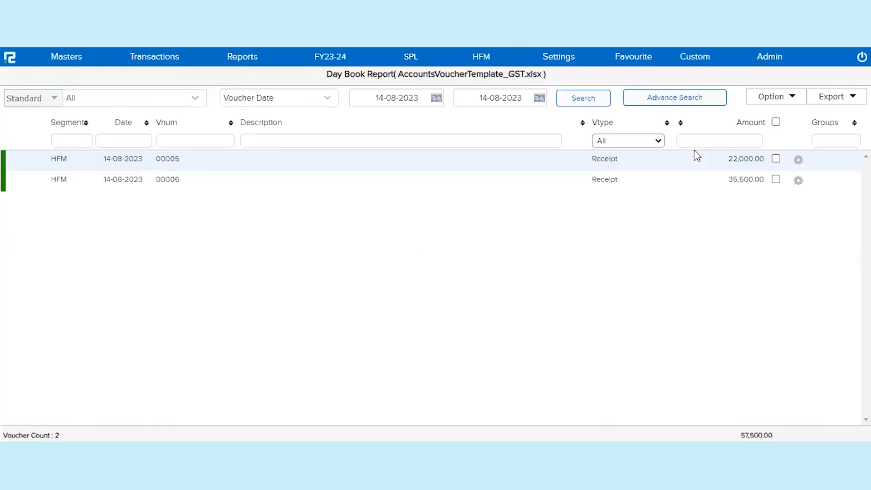
{"action": "double_click", "coordinate": [423, 167]}
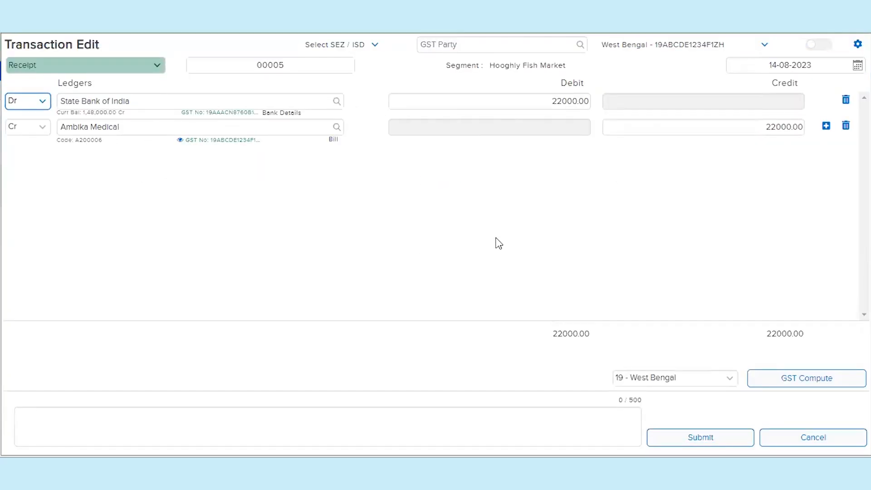
{"action": "key", "text": "Escape"}
{"action": "double_click", "coordinate": [421, 190]}
{"action": "key", "text": "Escape"}
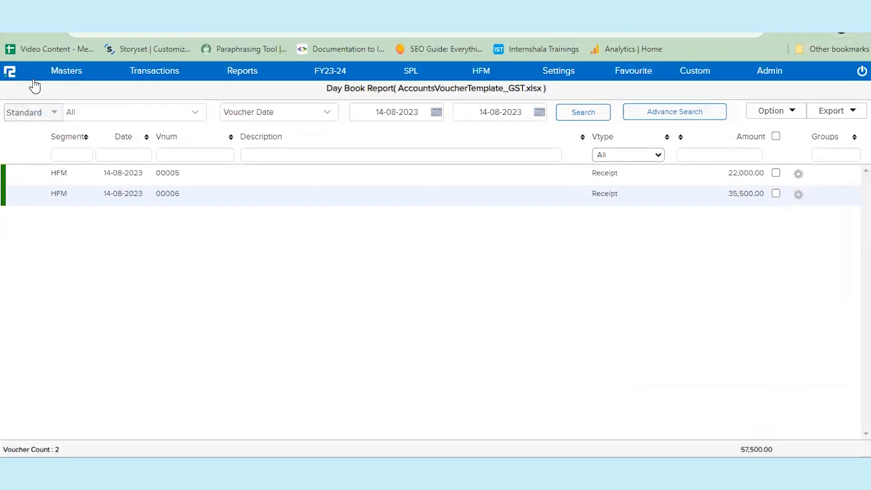
{"action": "left_click", "coordinate": [10, 73]}
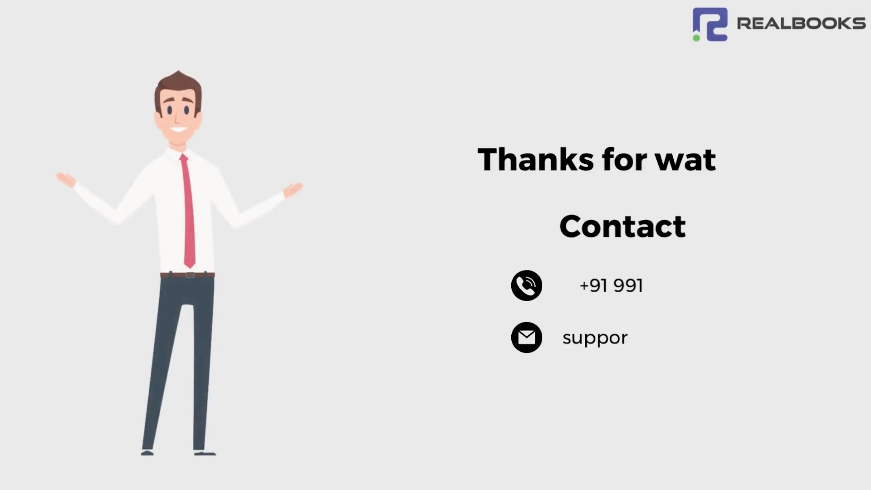